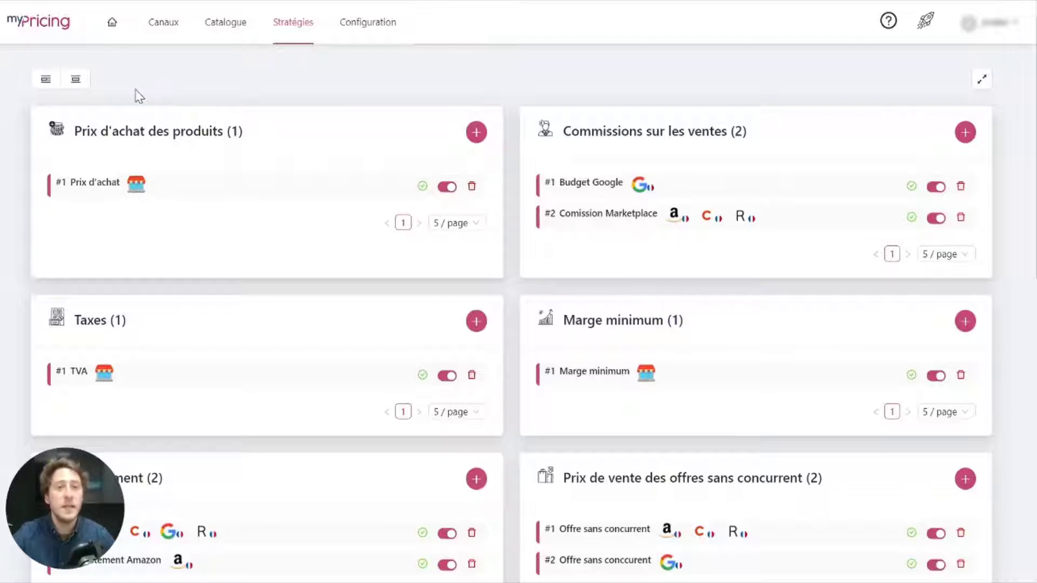
Step: Examine the formula of the Prix d'achat rule in the product purchase price strategies
click(70, 189)
click(743, 424)
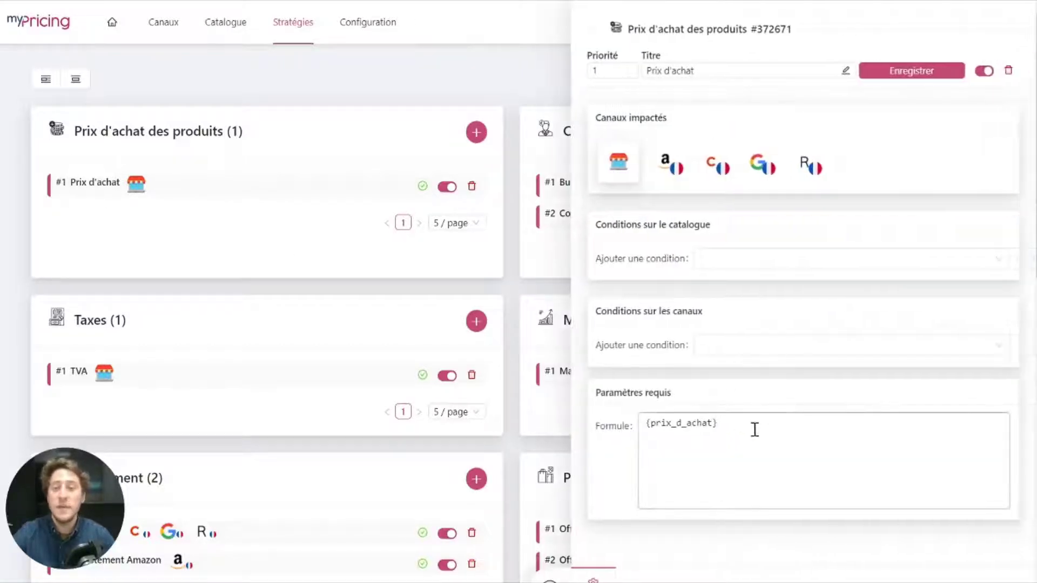
drag(755, 429, 633, 424)
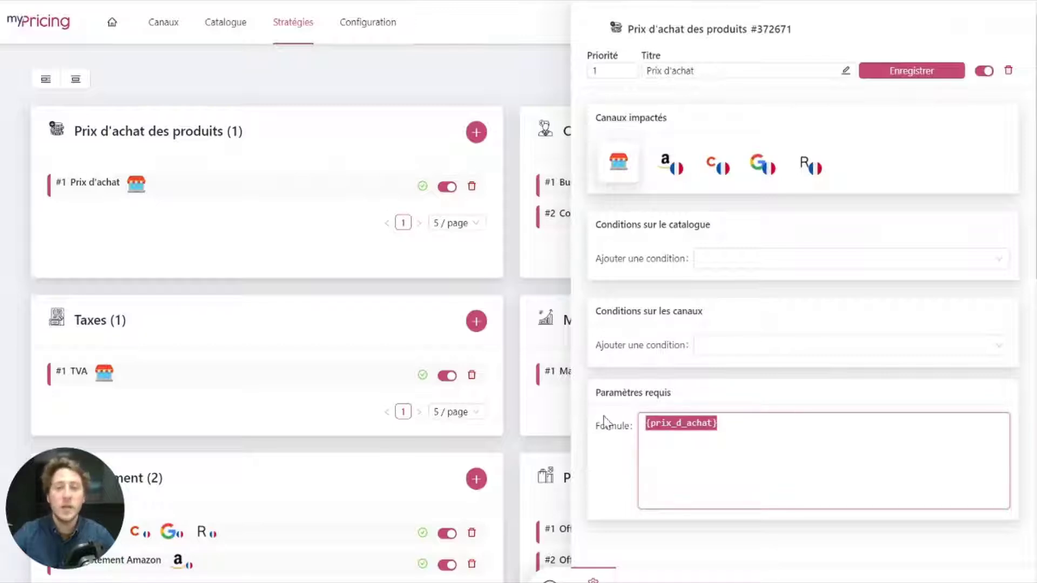
click(564, 542)
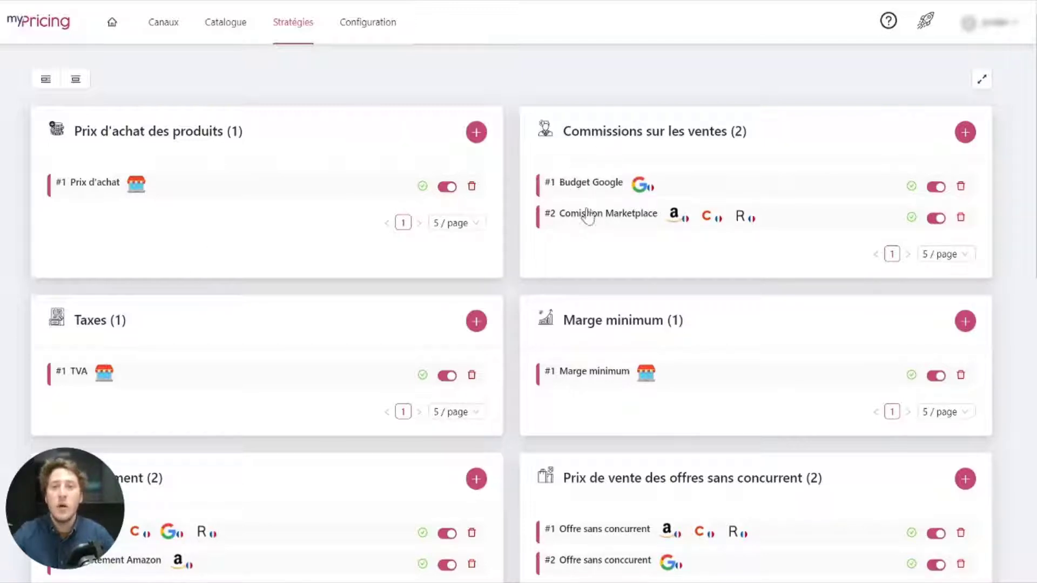
Step: Review the percentage of the Comission Marketplace rule and the formula of the TVA rule
click(609, 219)
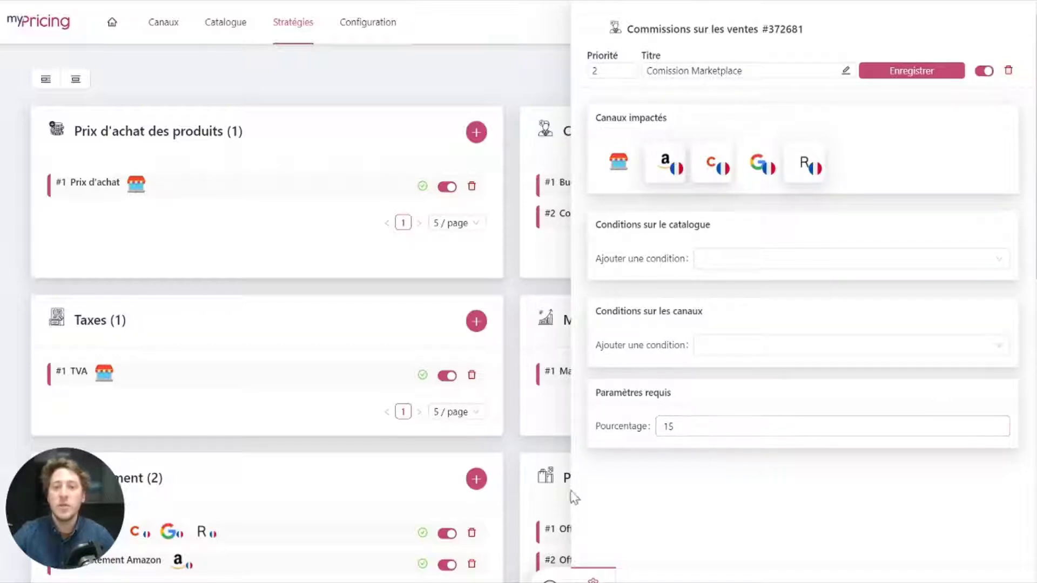
click(513, 524)
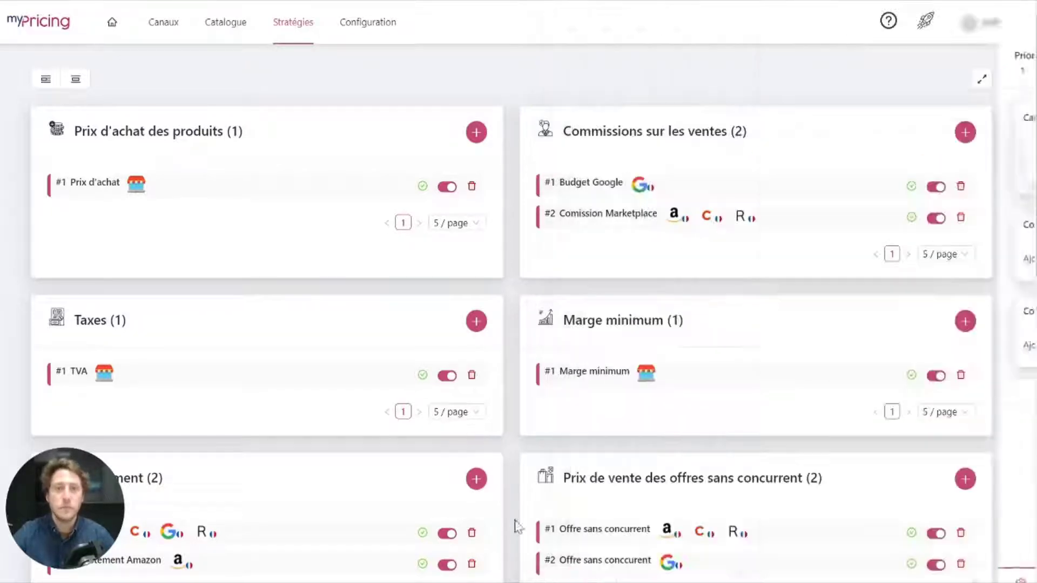
click(69, 378)
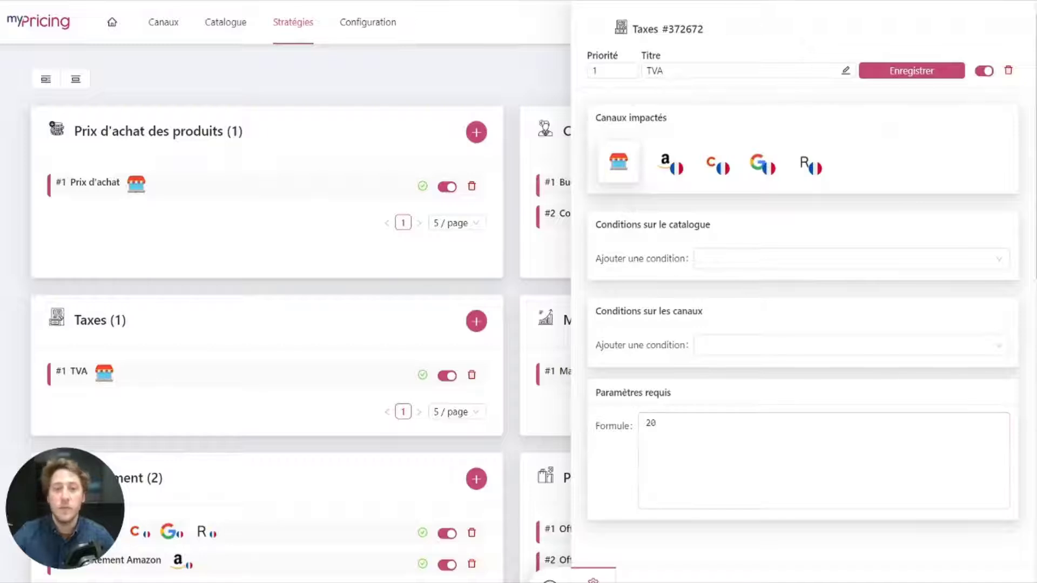
key(Escape)
Step: Examine the Prudent and Modéré parameters of the existing Marge minimum rule
scroll(602, 347, down, 3)
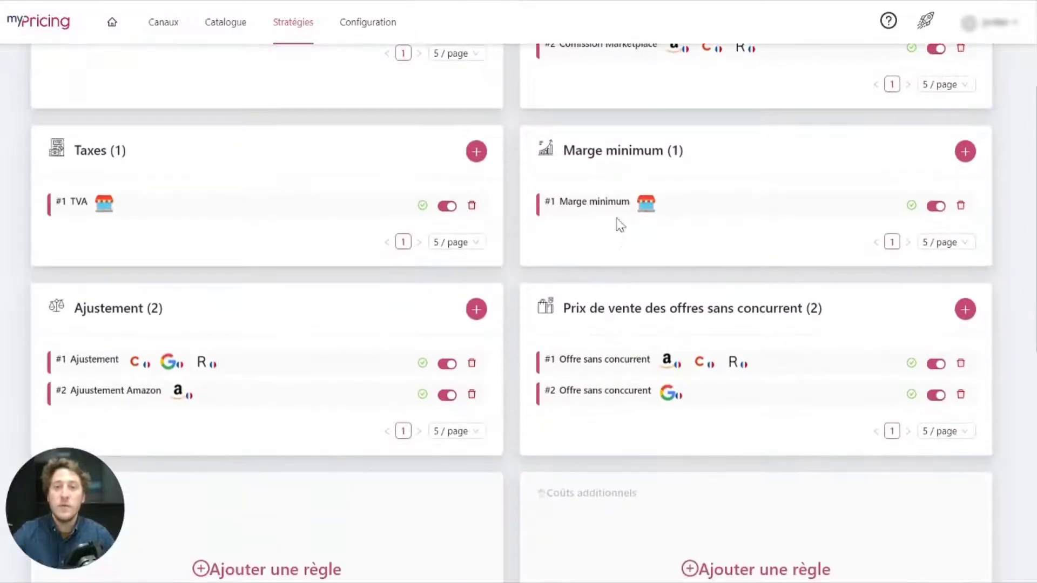
click(574, 209)
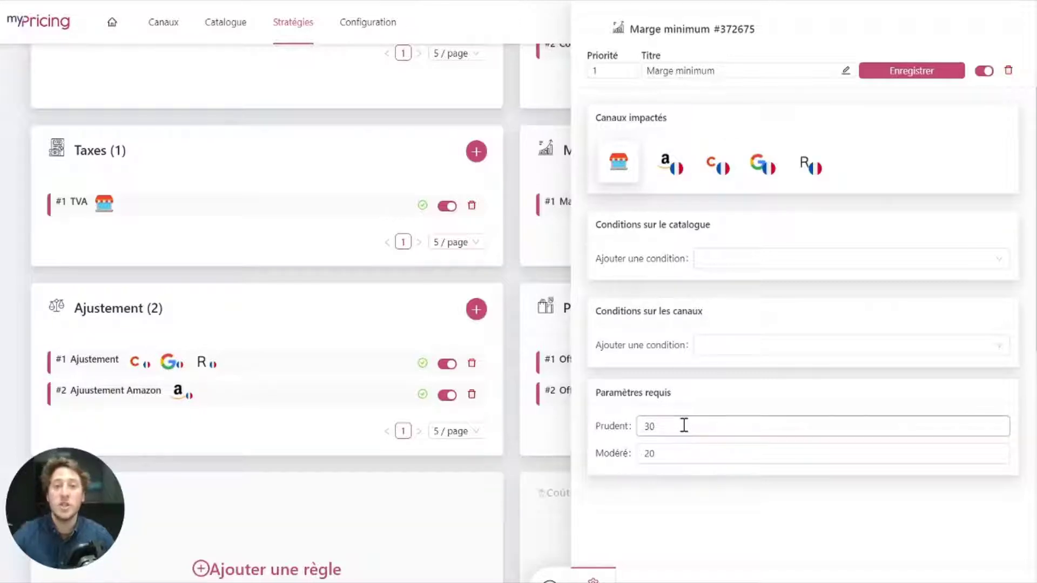
drag(679, 426, 624, 426)
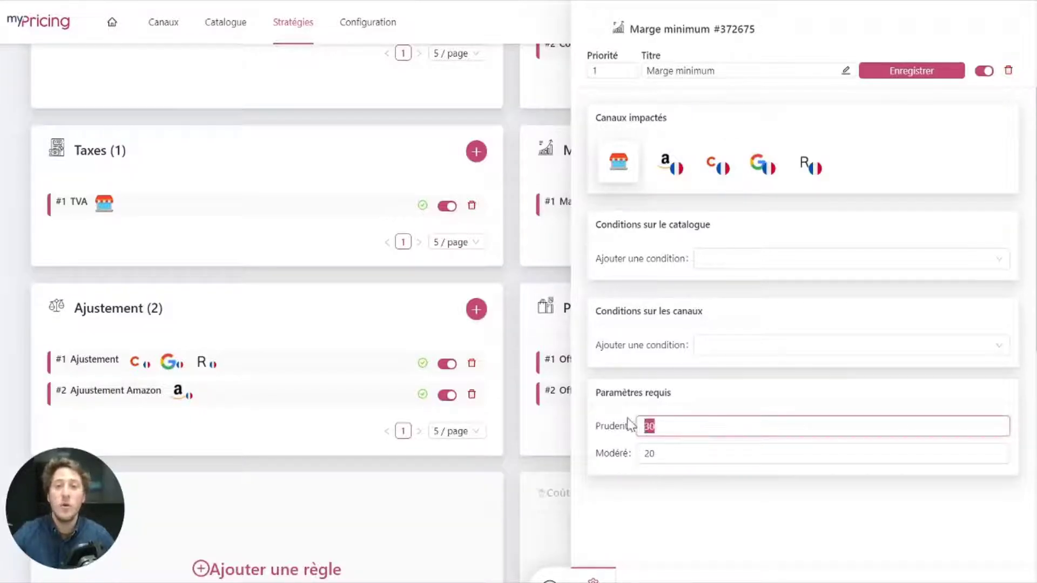
click(598, 430)
drag(625, 426, 597, 426)
click(606, 424)
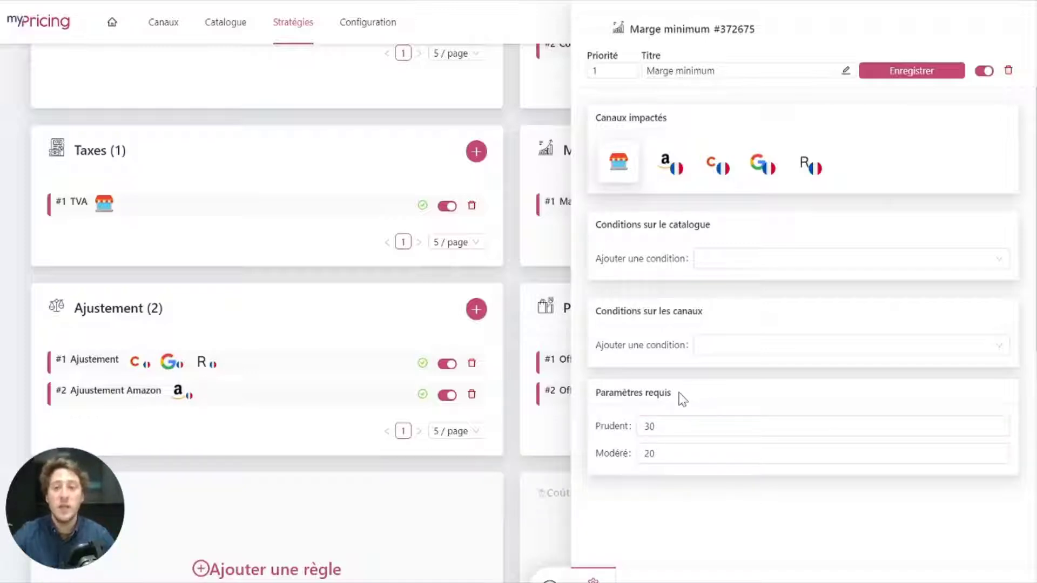
drag(594, 454, 616, 454)
click(595, 458)
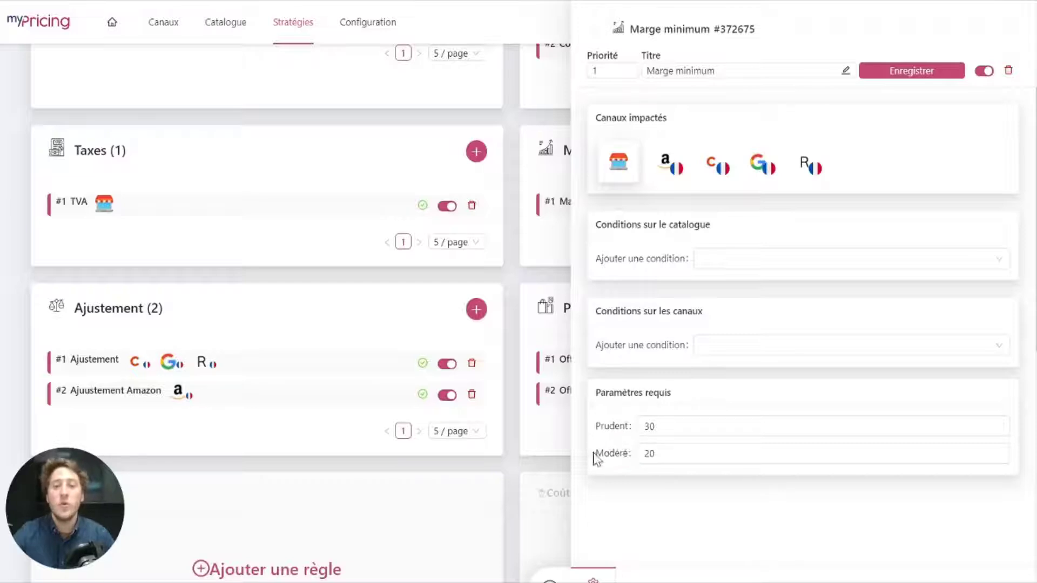
double_click(595, 457)
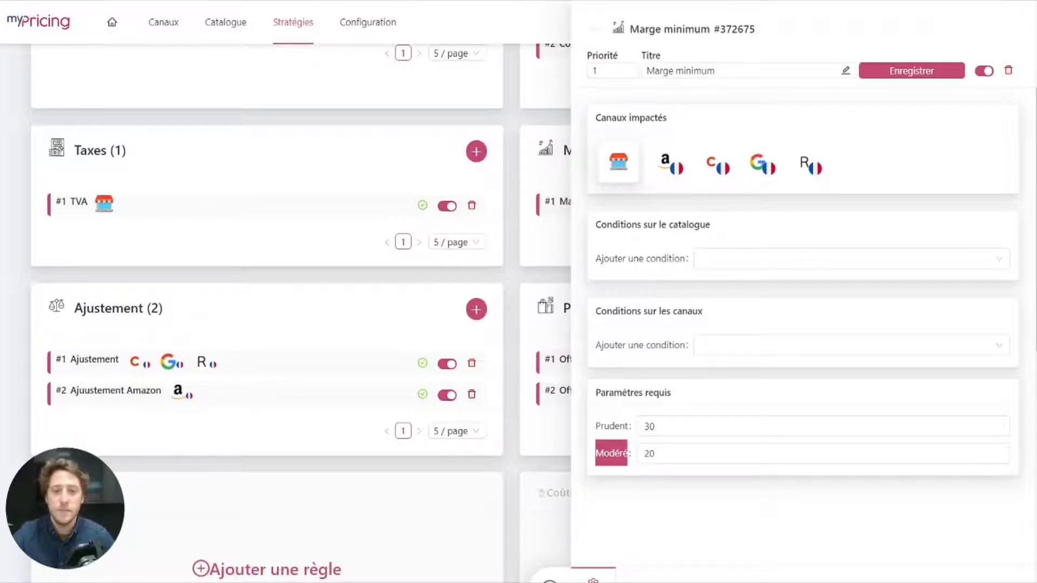
click(334, 361)
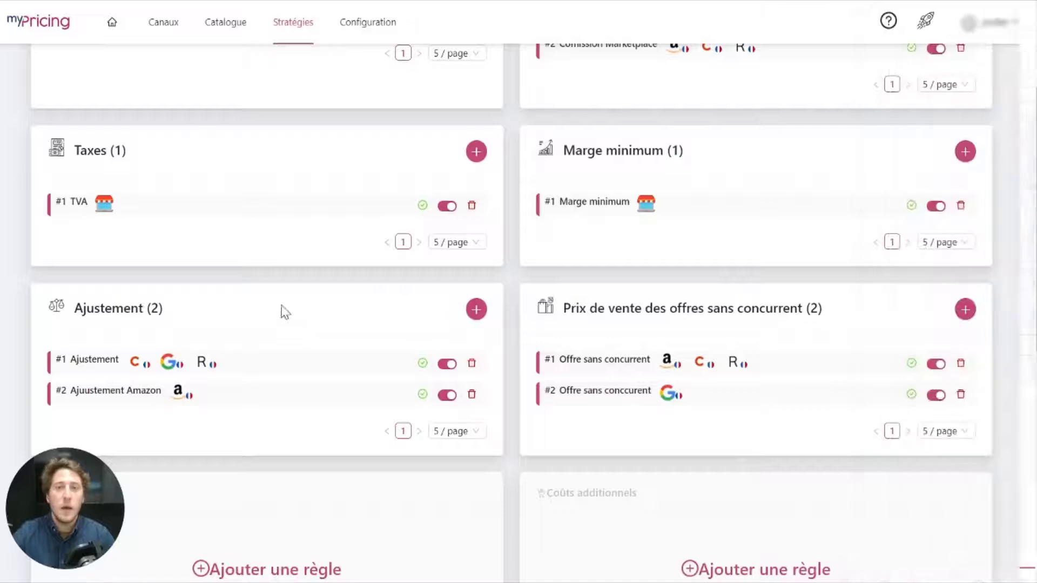
Step: Review the required and optional parameters of the first Ajustement rule, including best seller, value and seller list behaviour
click(93, 363)
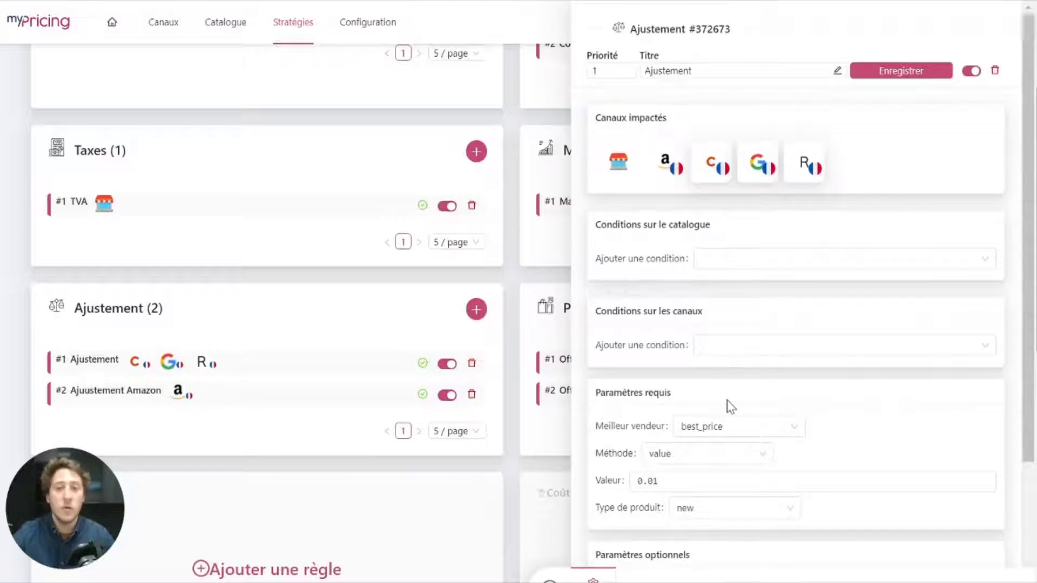
click(766, 430)
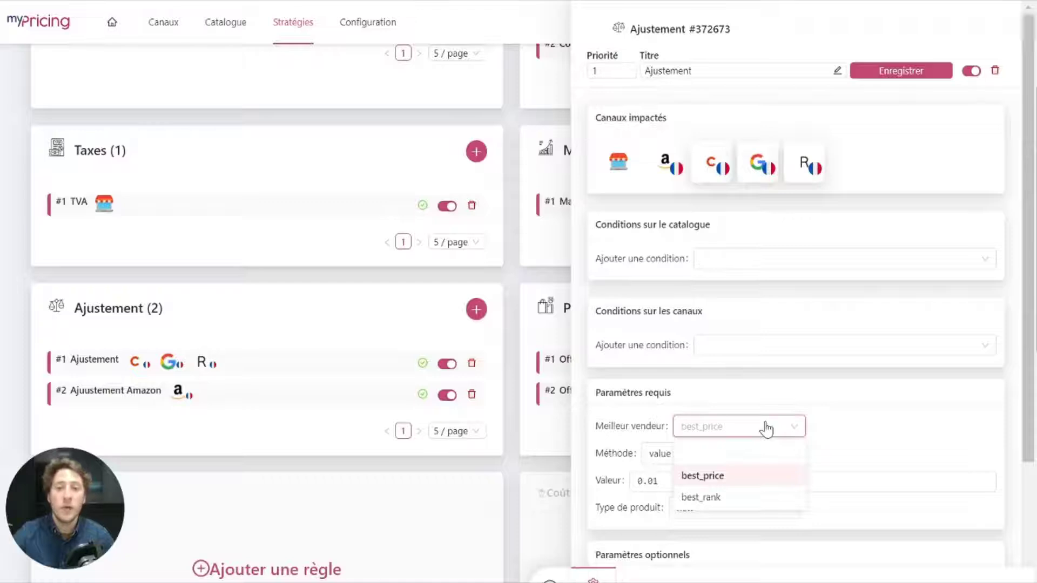
click(769, 430)
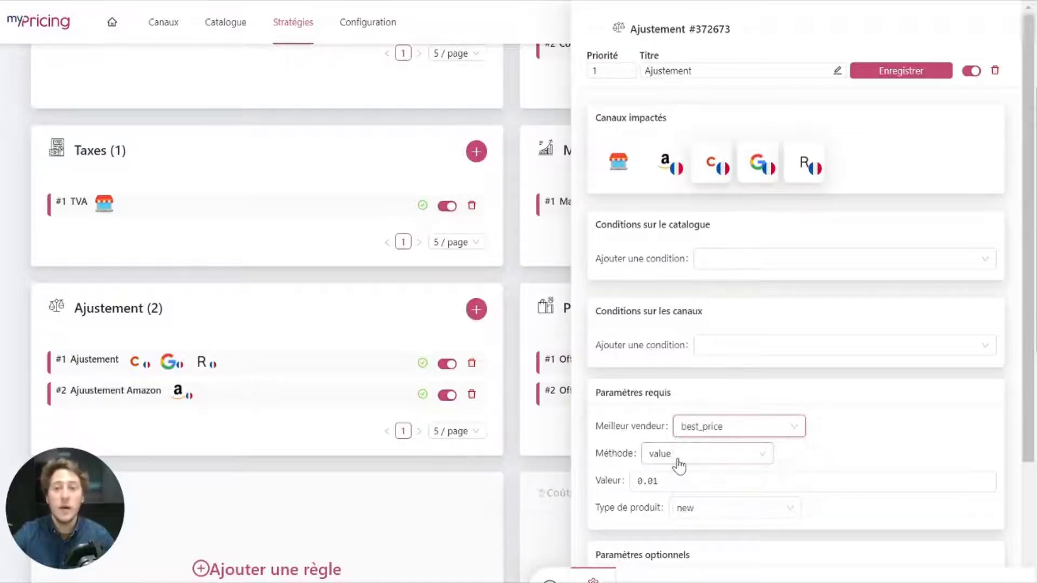
drag(670, 480, 637, 480)
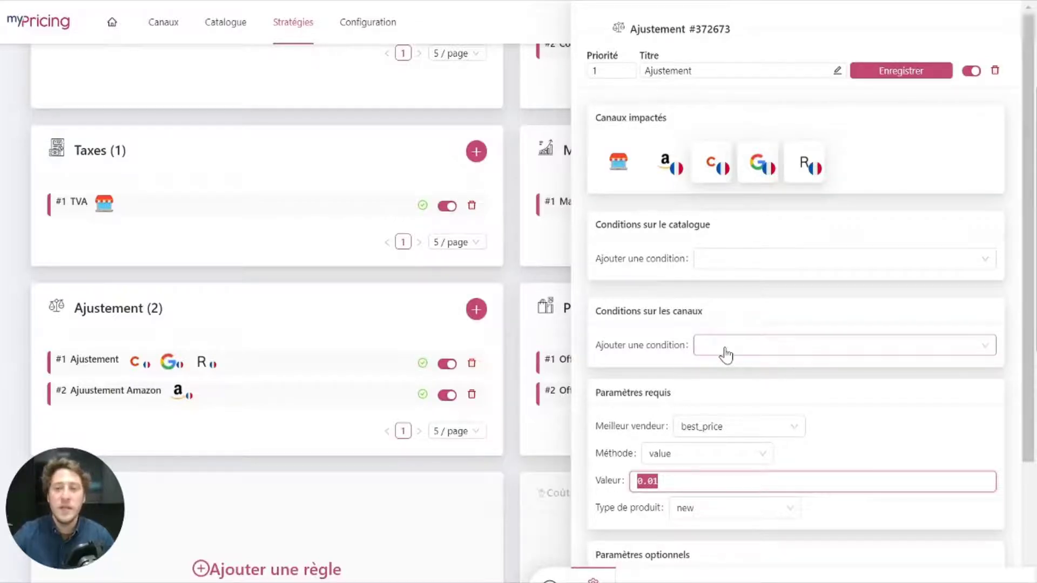
scroll(725, 354, down, 3)
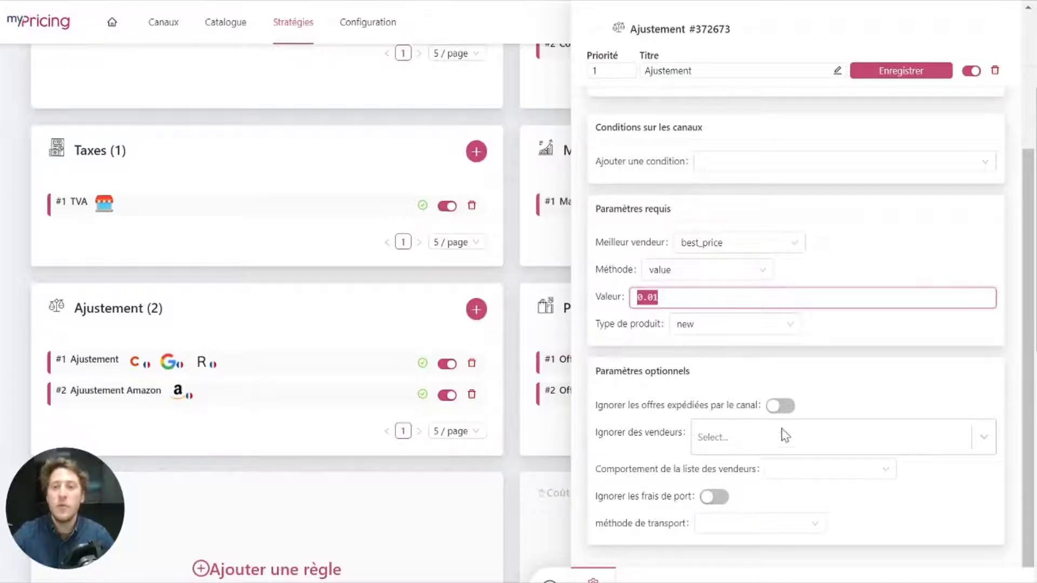
click(788, 471)
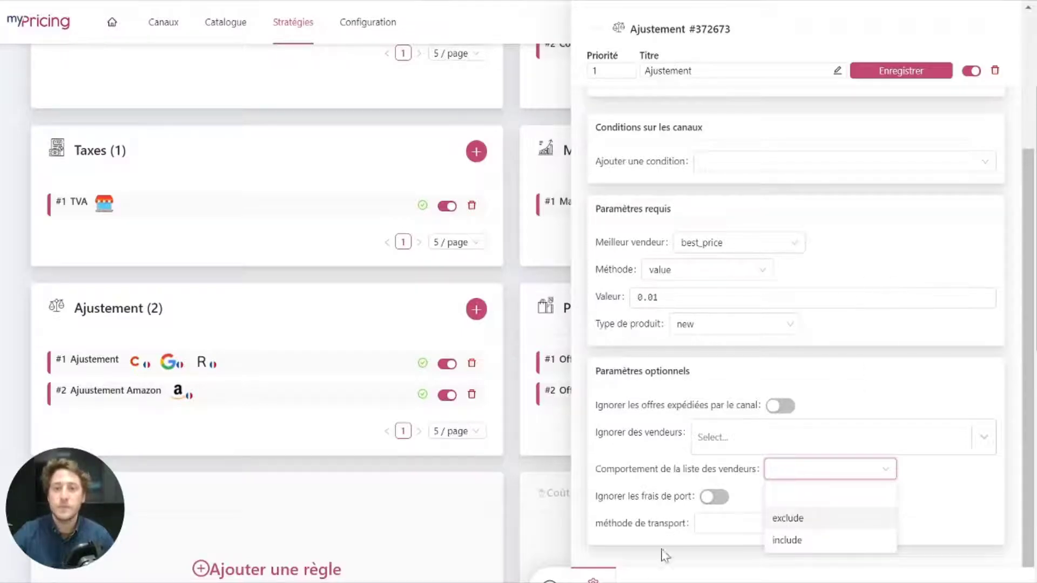
click(565, 448)
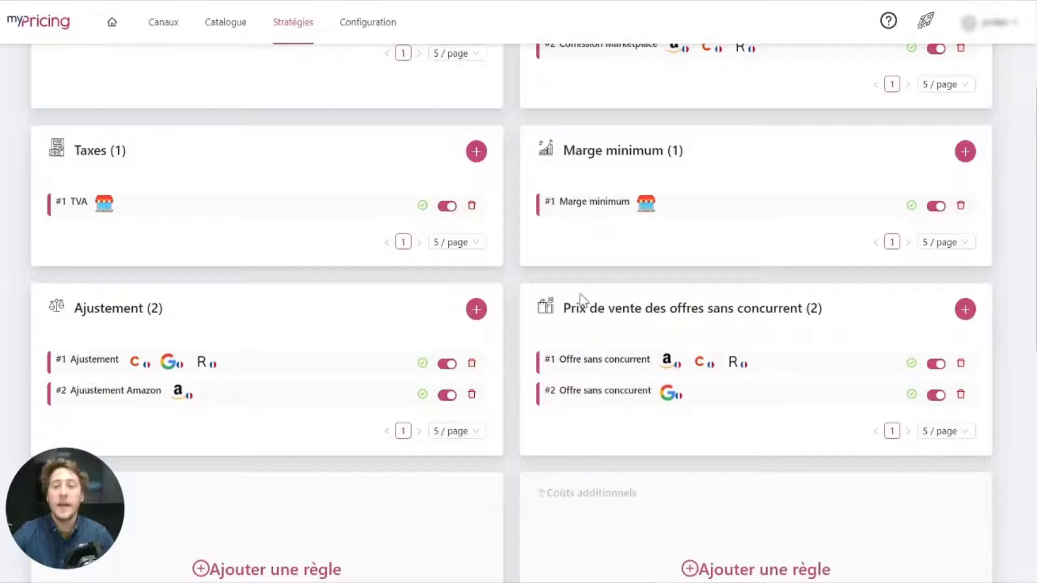
Step: Examine the mode and value of the first Offre sans concurrent rule
drag(564, 308, 641, 309)
click(641, 309)
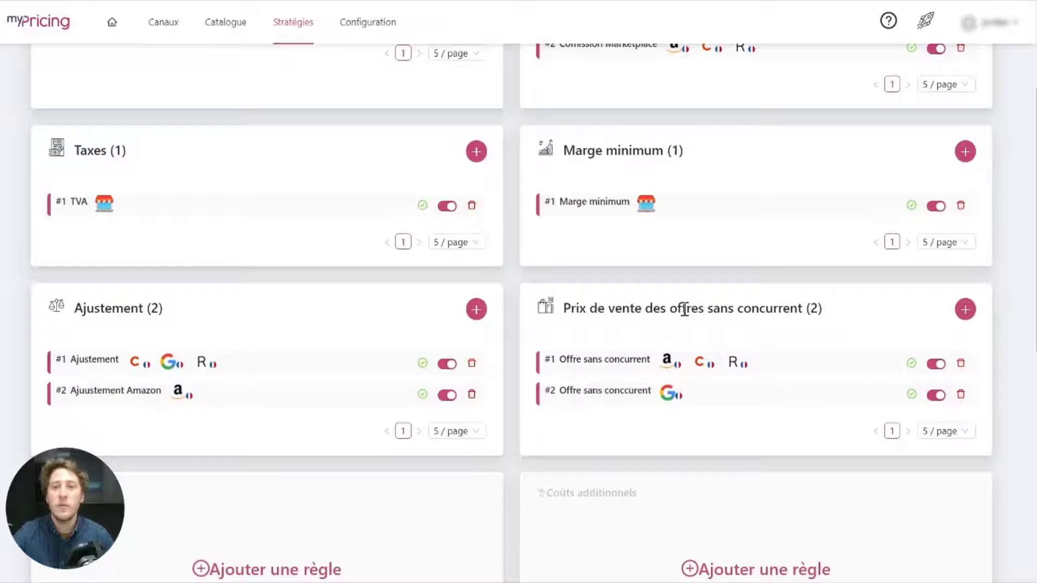
click(597, 361)
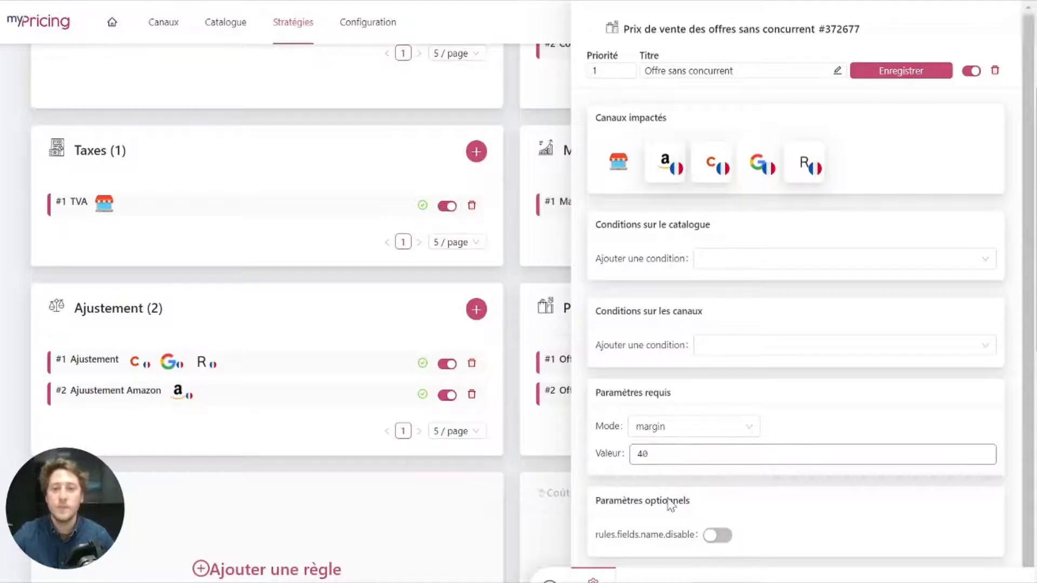
key(Escape)
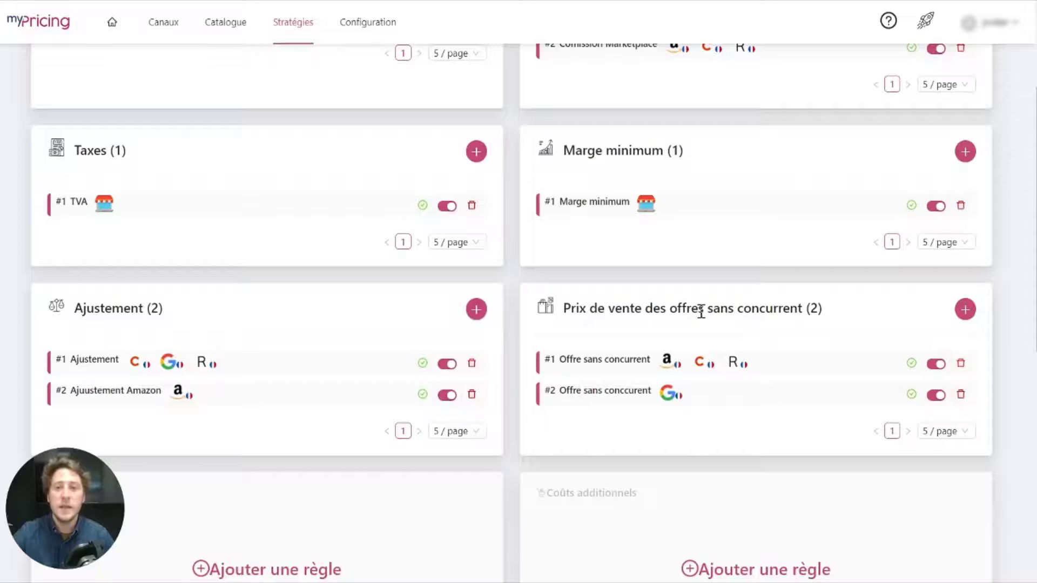
scroll(701, 319, up, 3)
scroll(702, 319, down, 2)
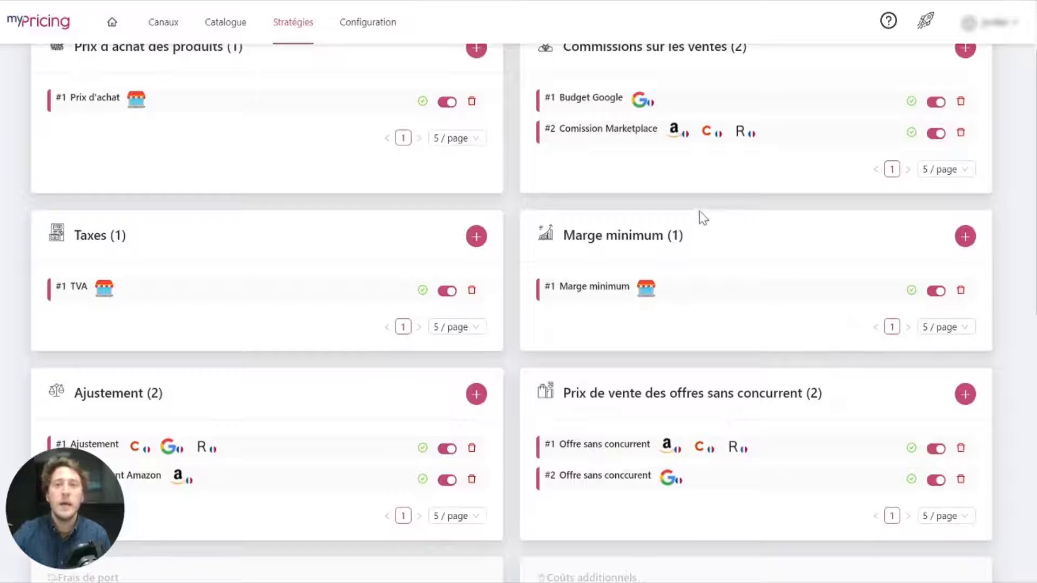
scroll(692, 222, up, 2)
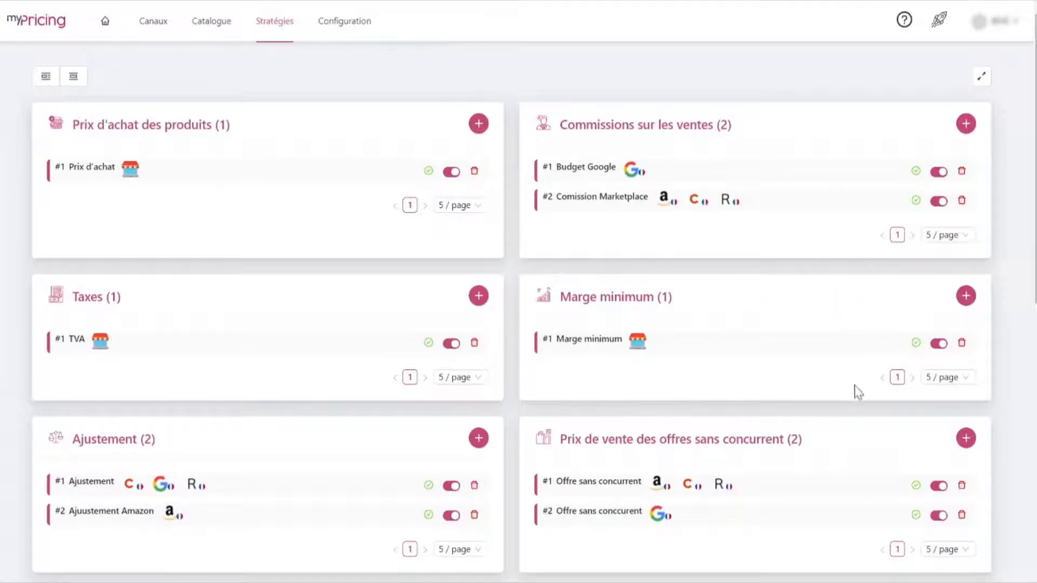
Step: Create a minimum margin rule titled "Marge minimim pour la catégorie Basket" and apply it to the Amazon and Cdiscount France channels
click(966, 296)
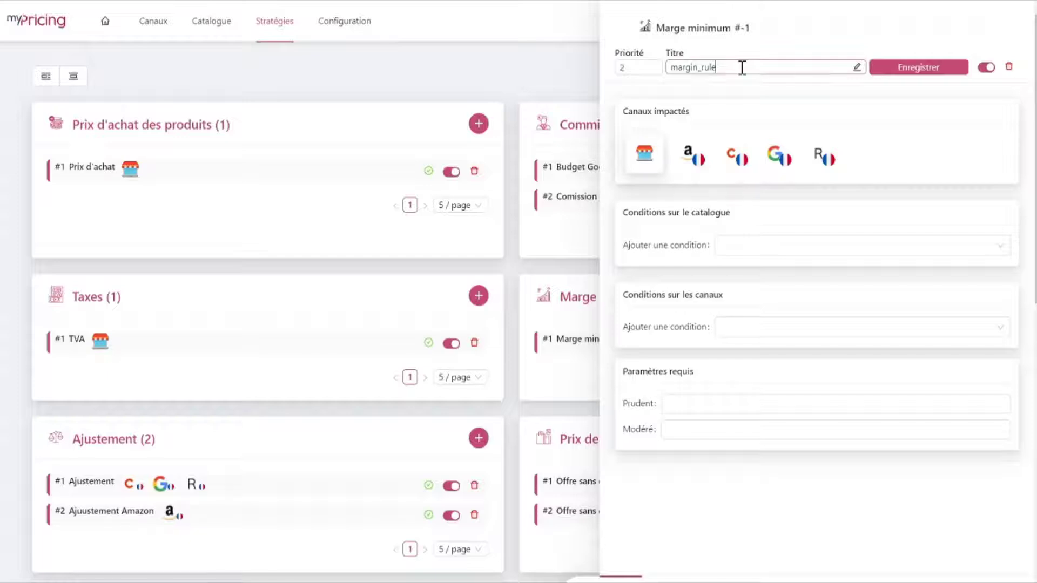
drag(727, 67, 643, 51)
text(Marge minimim)
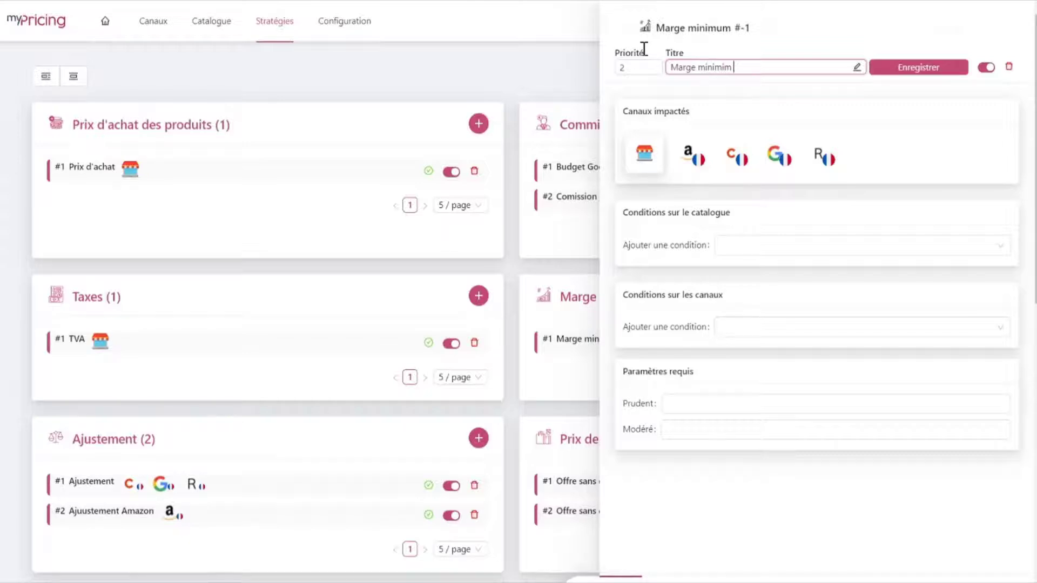
text(a catégorie Basket)
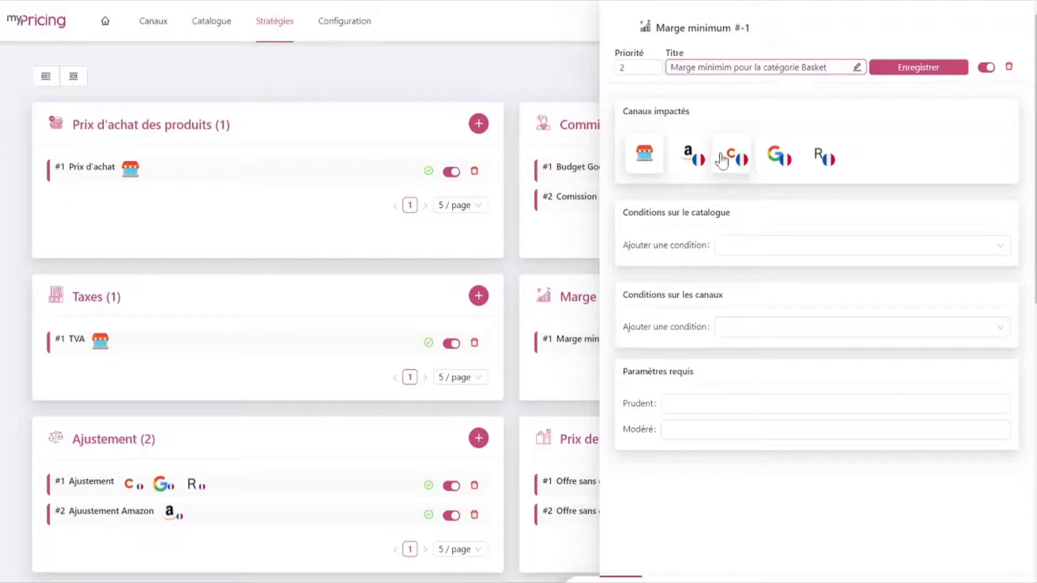
click(691, 157)
click(735, 154)
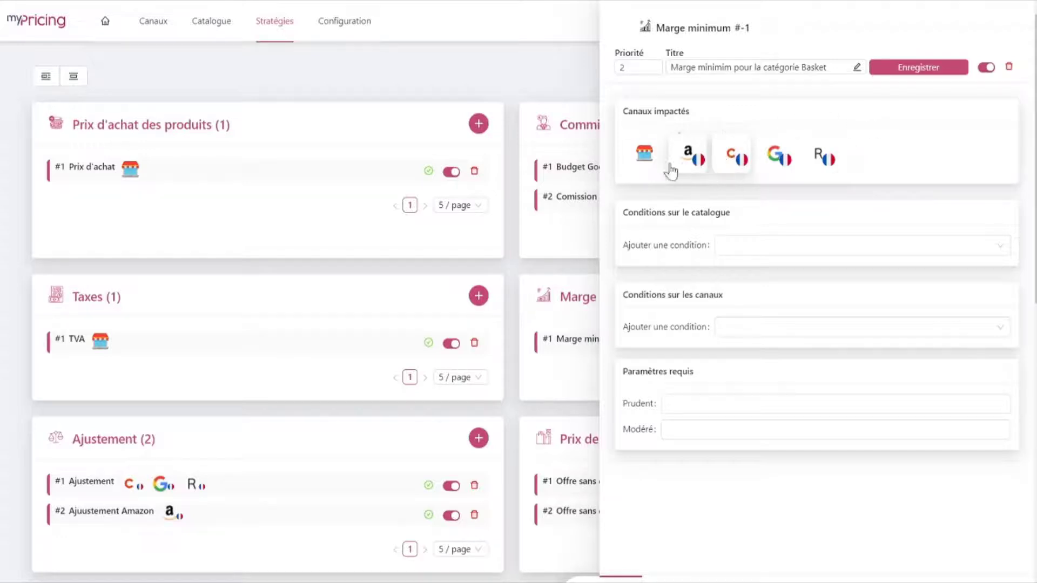
Step: Add a catalogue condition on categorie to the new rule and choose Baskets as its value
click(732, 252)
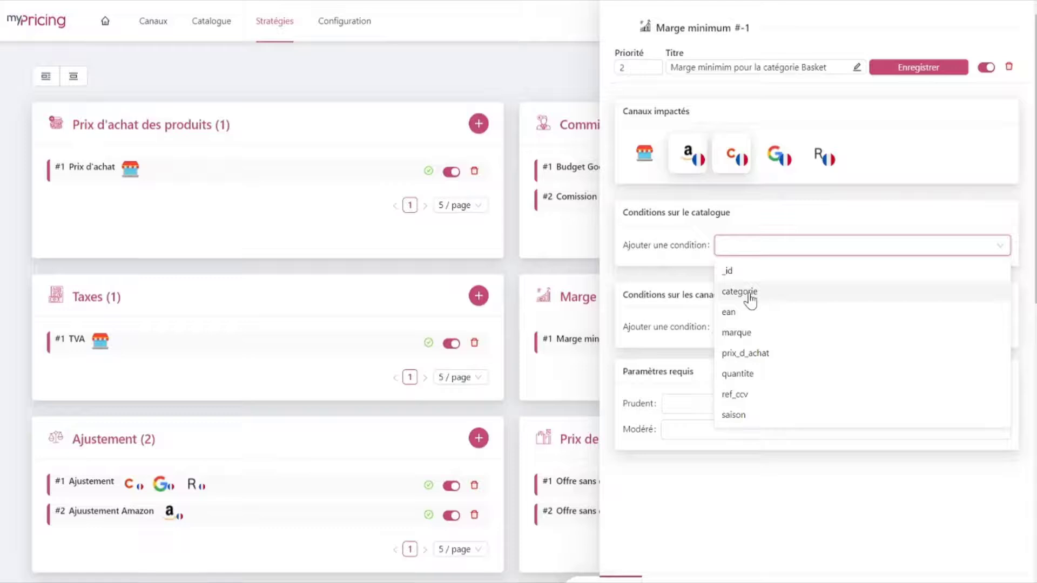
click(749, 294)
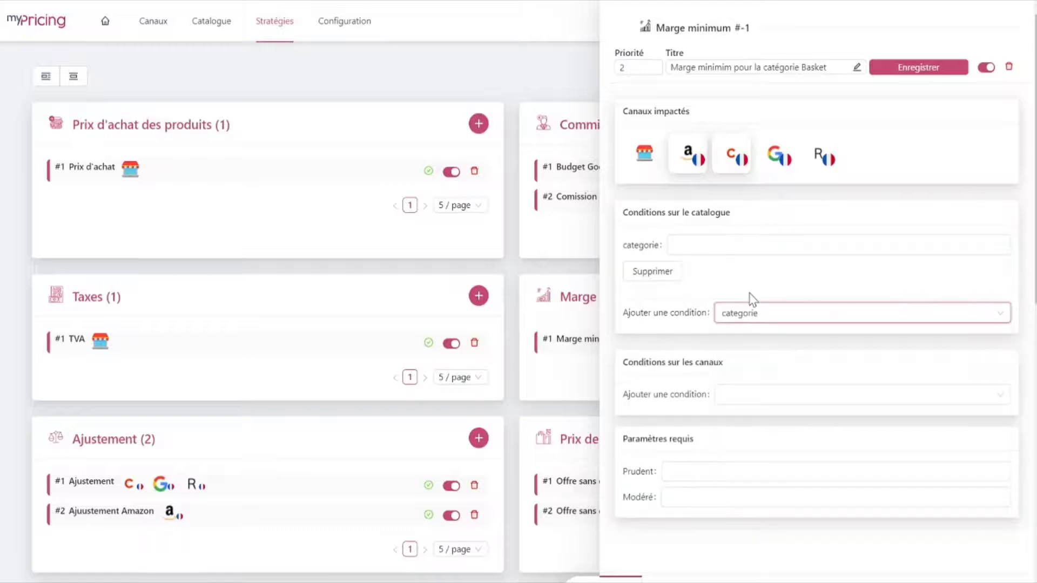
click(724, 248)
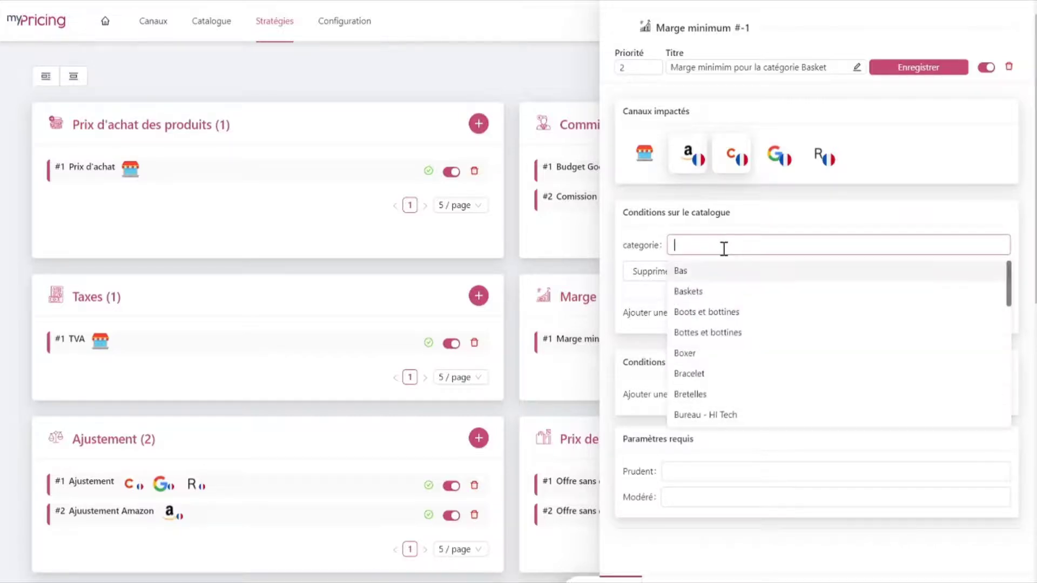
click(699, 297)
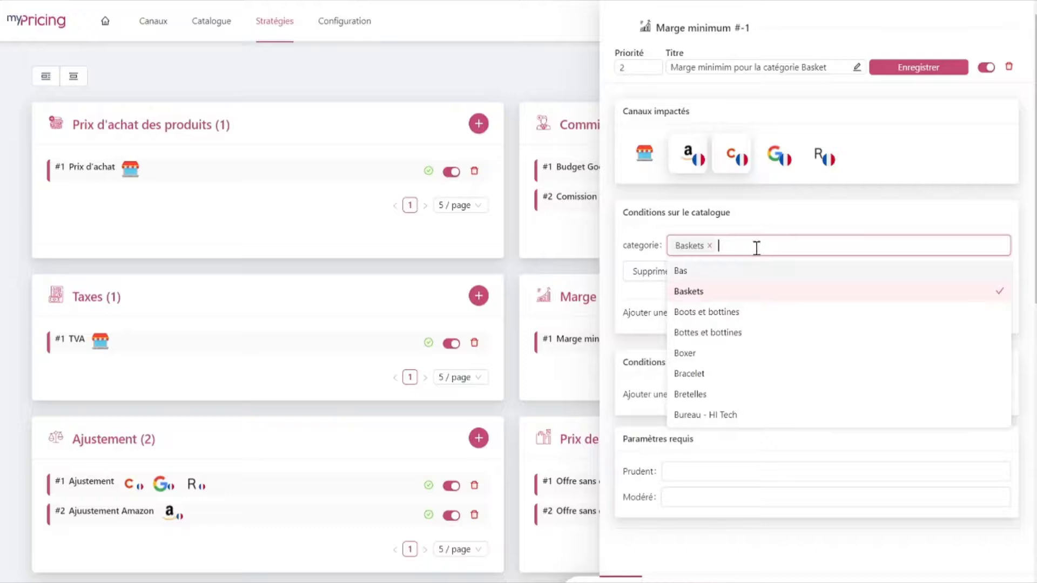
click(704, 355)
click(729, 377)
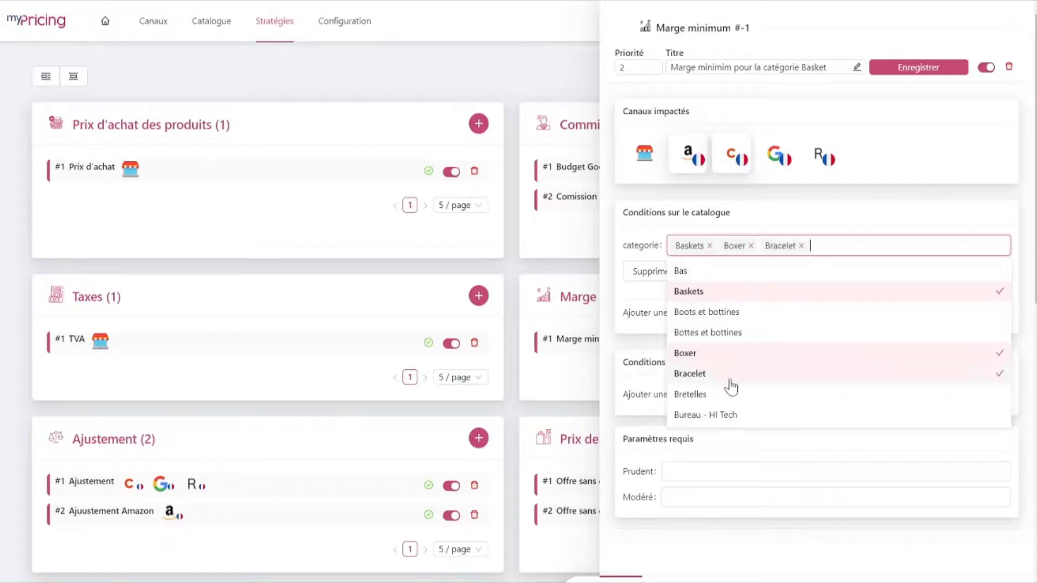
click(801, 246)
click(751, 245)
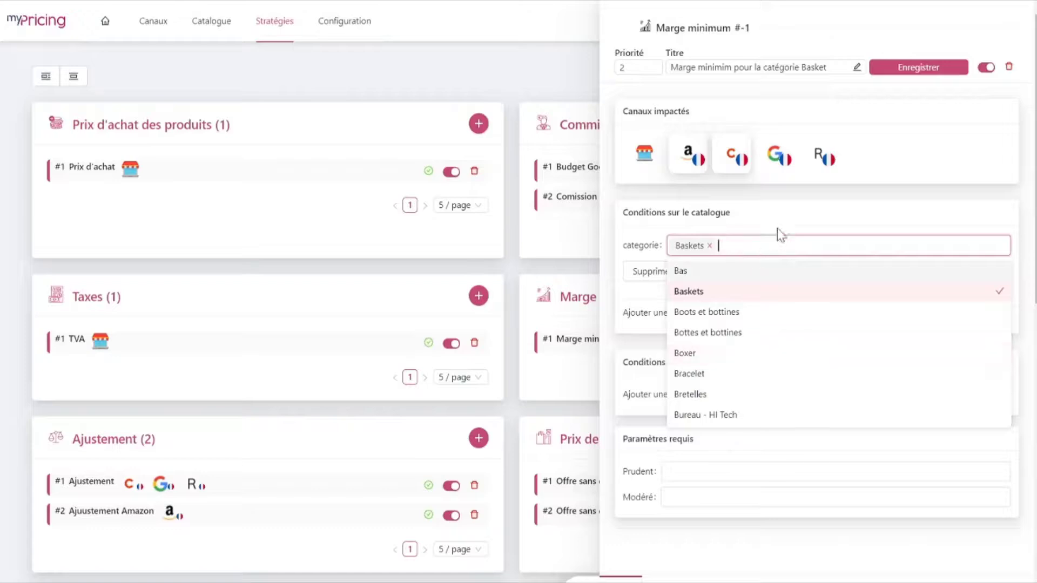
Step: Set the required parameters of the new Baskets margin rule to Prudent 15 and Modéré 5
click(787, 223)
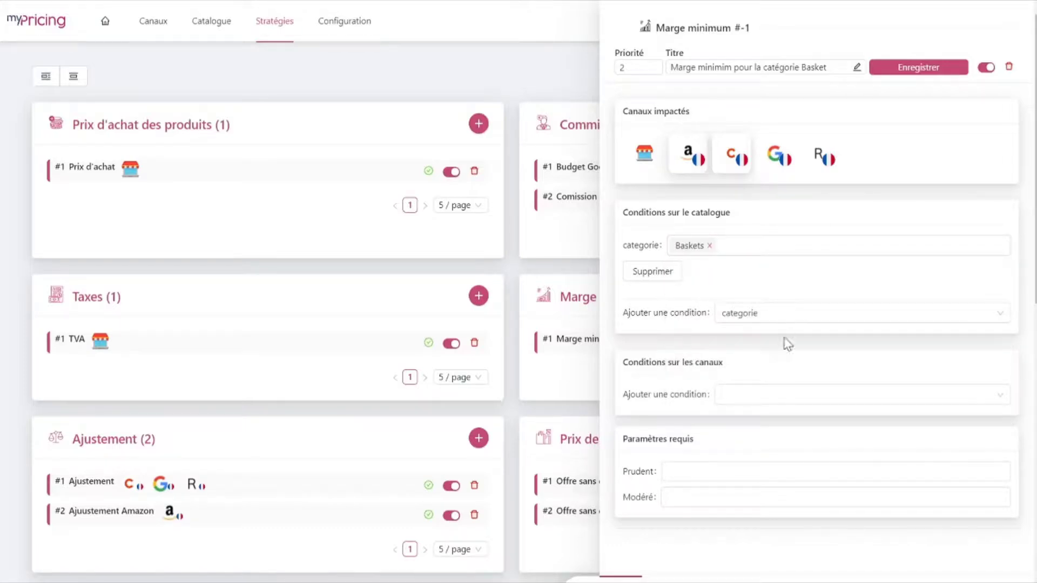
click(701, 471)
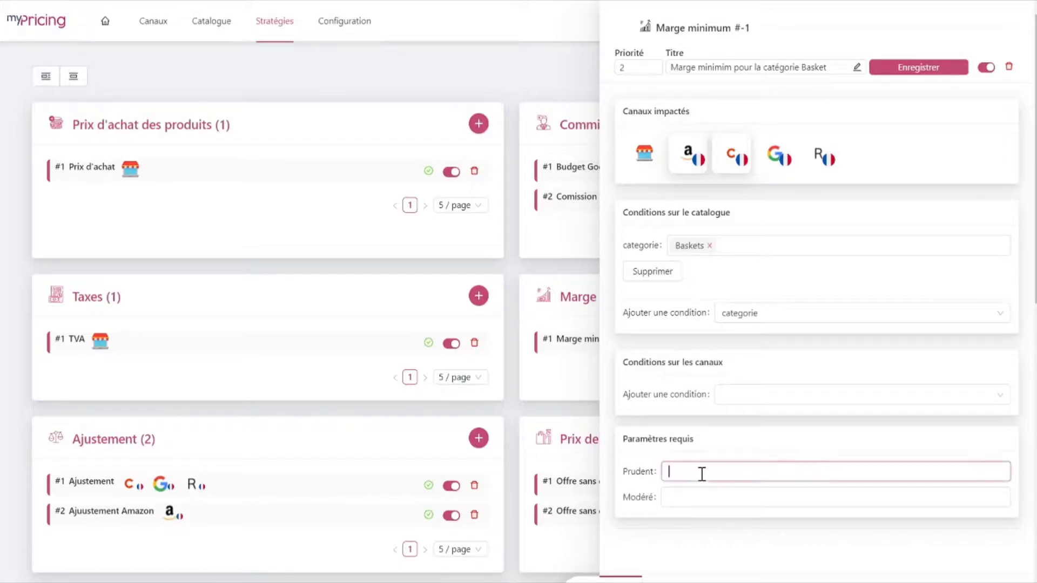
text(15)
click(694, 504)
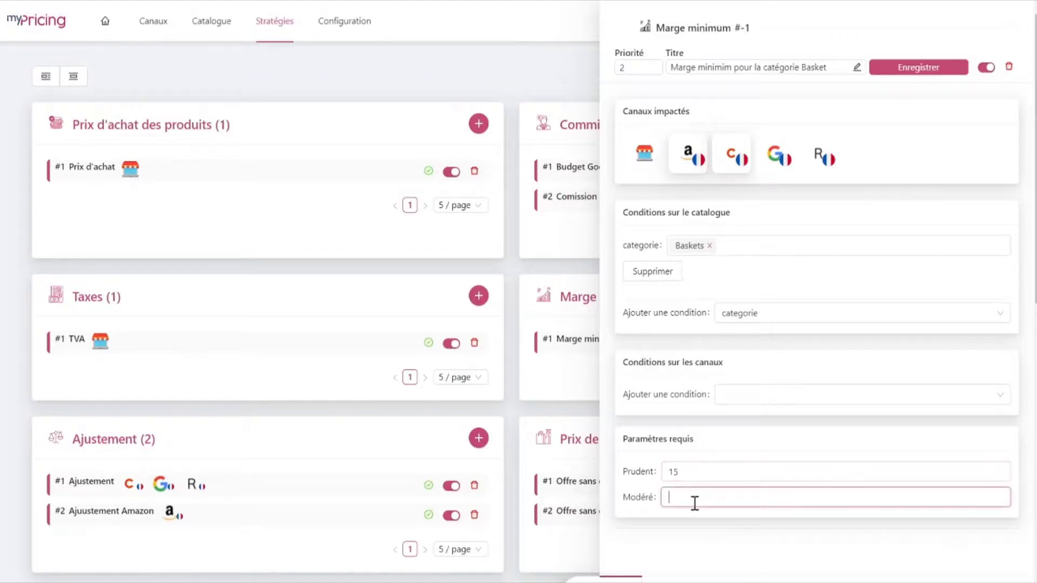
text(5)
click(784, 214)
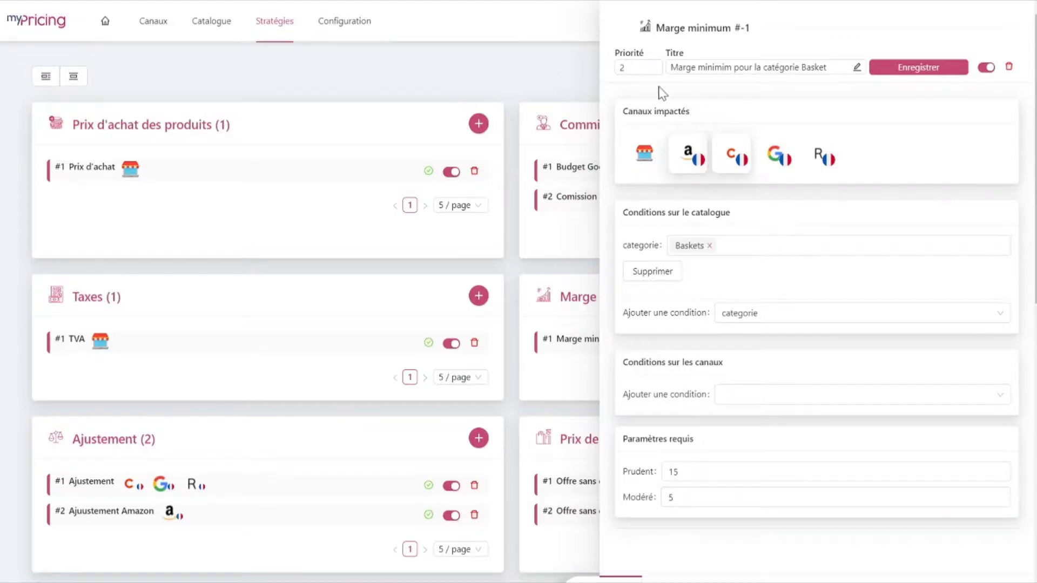
Step: Check the priority of the new minimum margin rule and close the rule without saving it
double_click(627, 67)
click(646, 34)
click(597, 294)
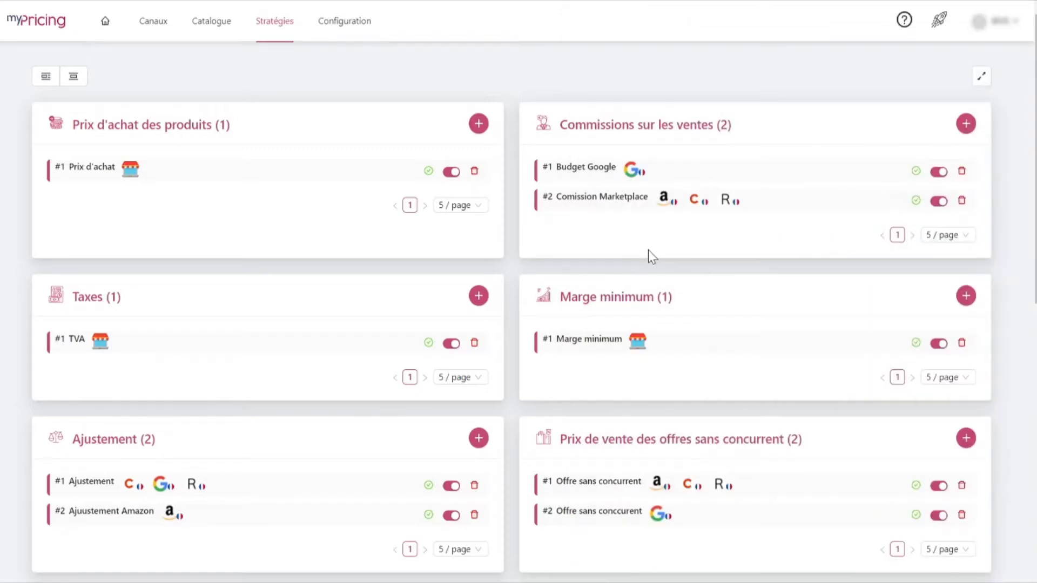
Step: Look through the unused strategy rule categories, from Frais de port to Limite maximum des prix de vente
scroll(653, 247, down, 6)
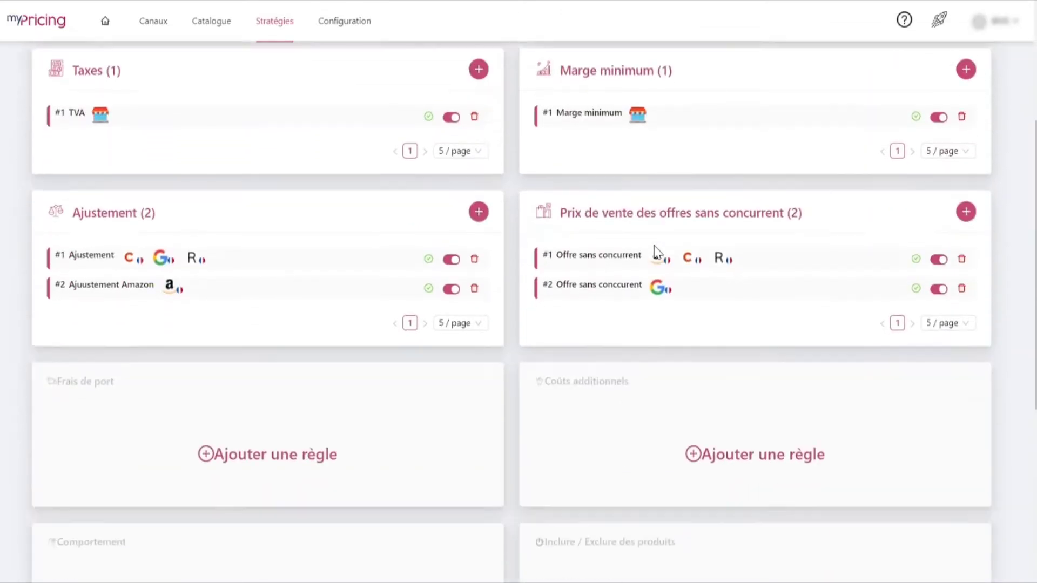
scroll(661, 251, down, 2)
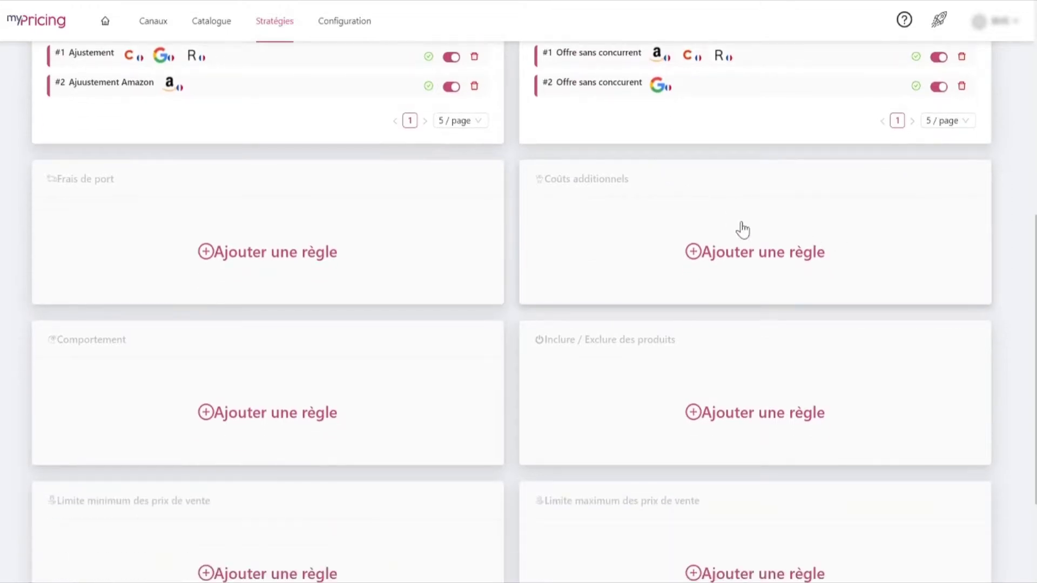